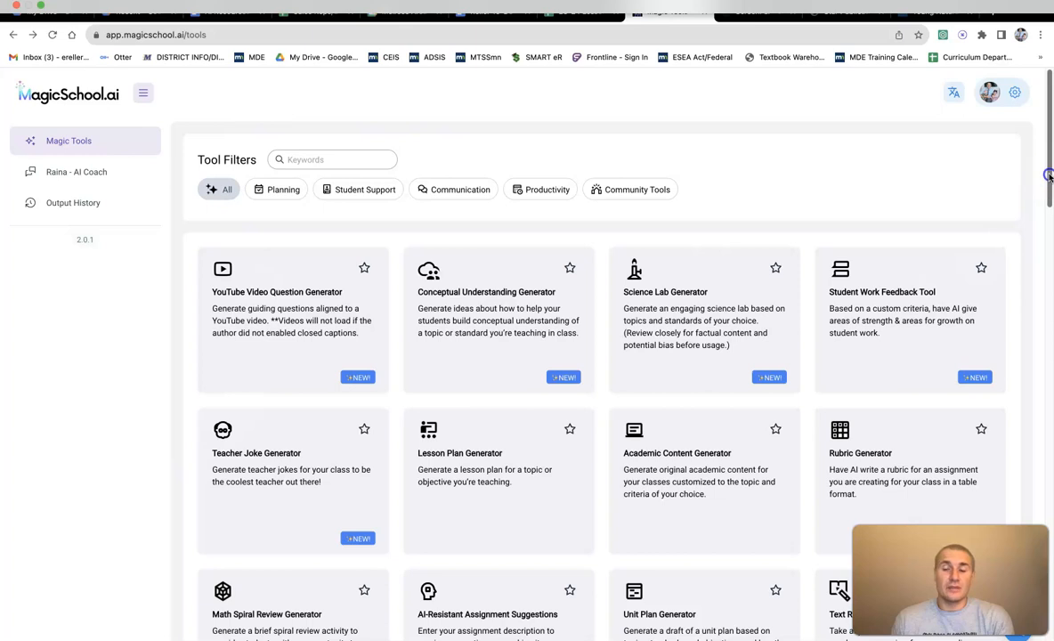
Open the Vocabulary List - Text Based tool from the Magic Tools collection.
left_click_drag(1048, 178, 1047, 532)
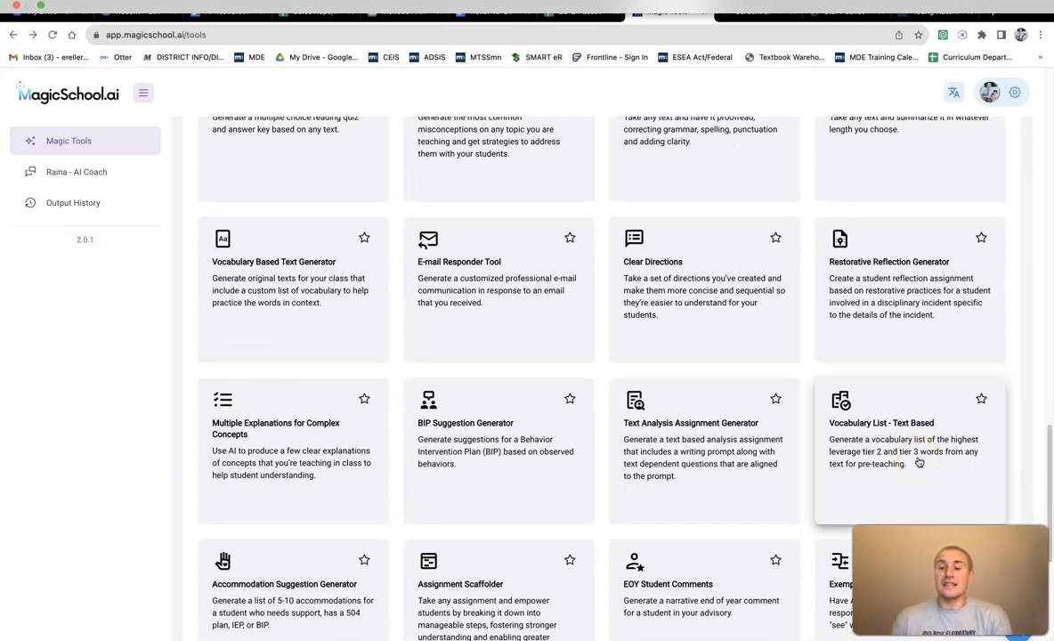
left_click(892, 443)
left_click(889, 443)
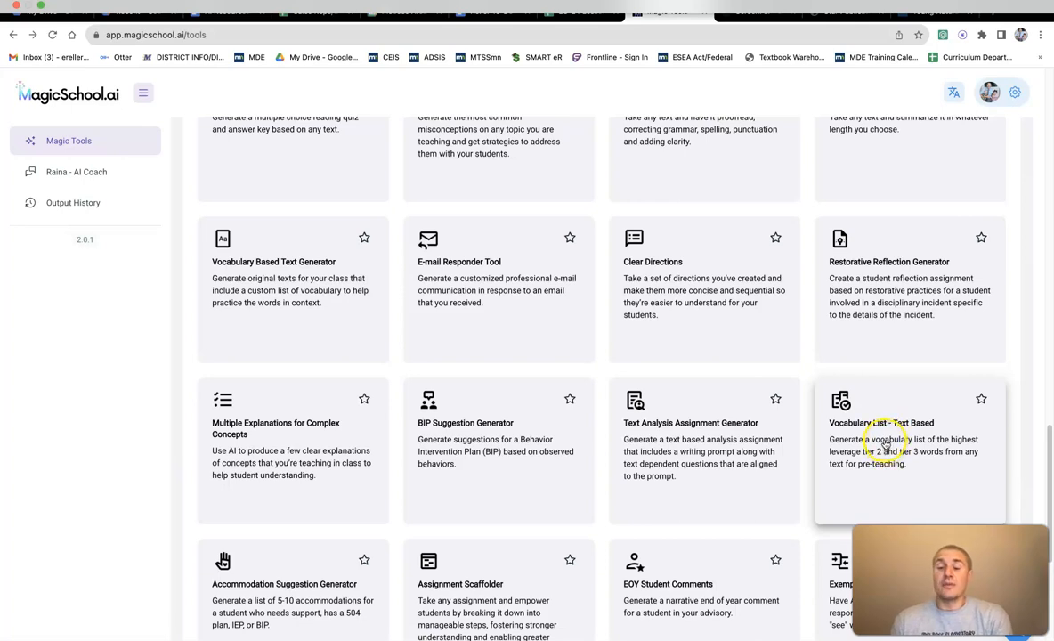
left_click(884, 443)
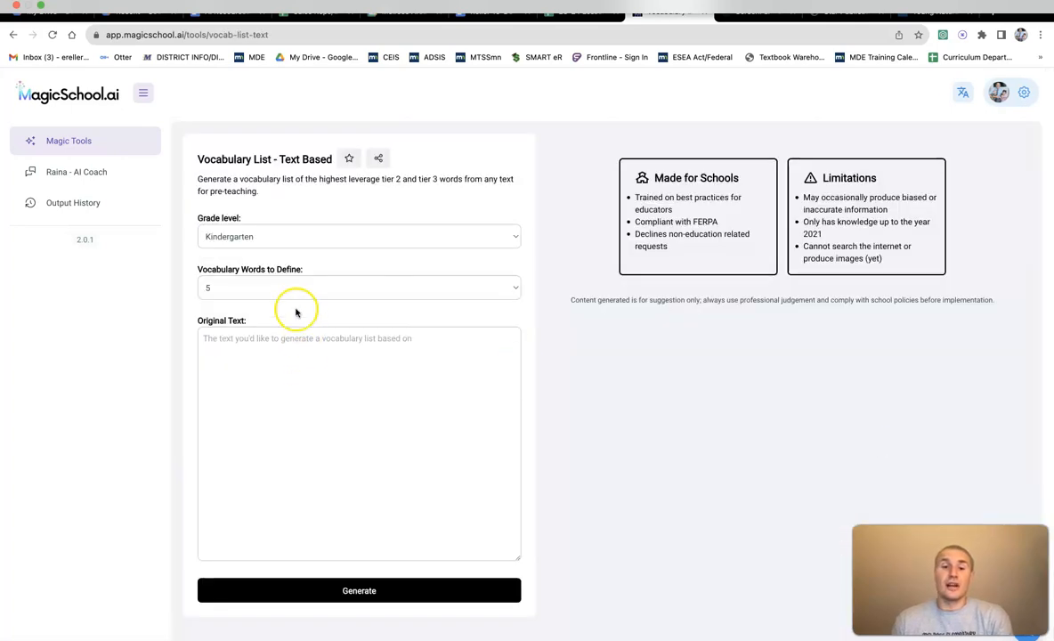
Paste the wild turkey article as the original text and generate a Kindergarten vocabulary list of 5 words.
left_click(316, 237)
left_click(255, 155)
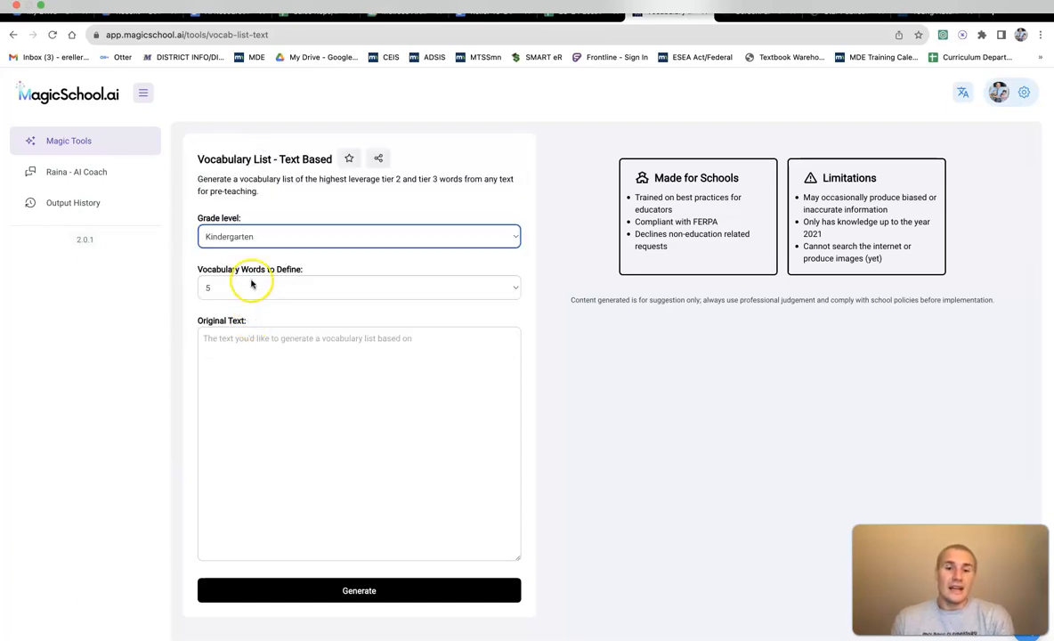
left_click(266, 339)
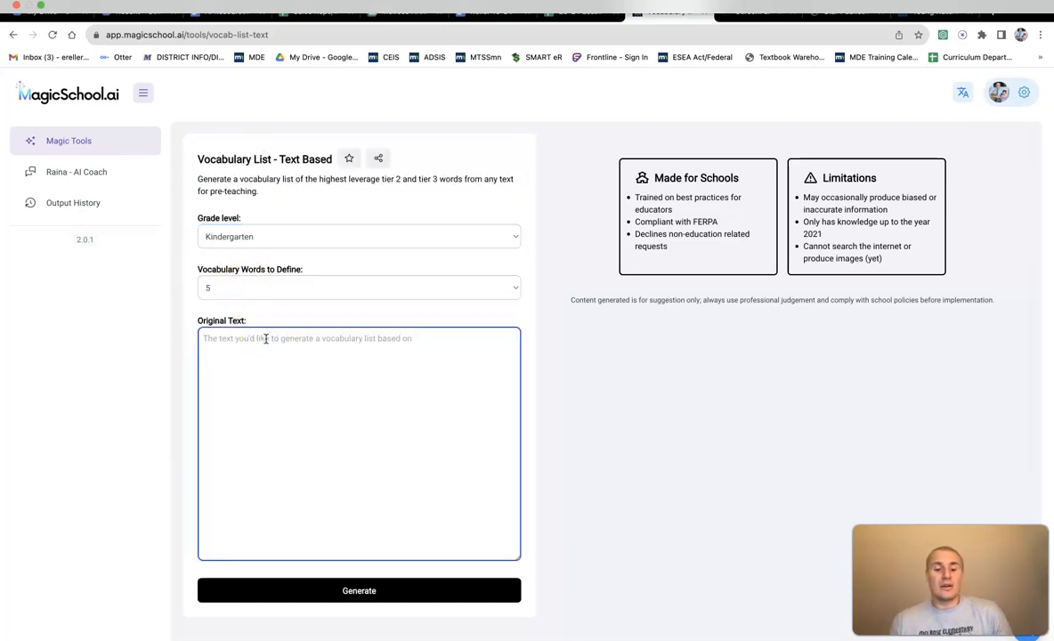
key("super+v")
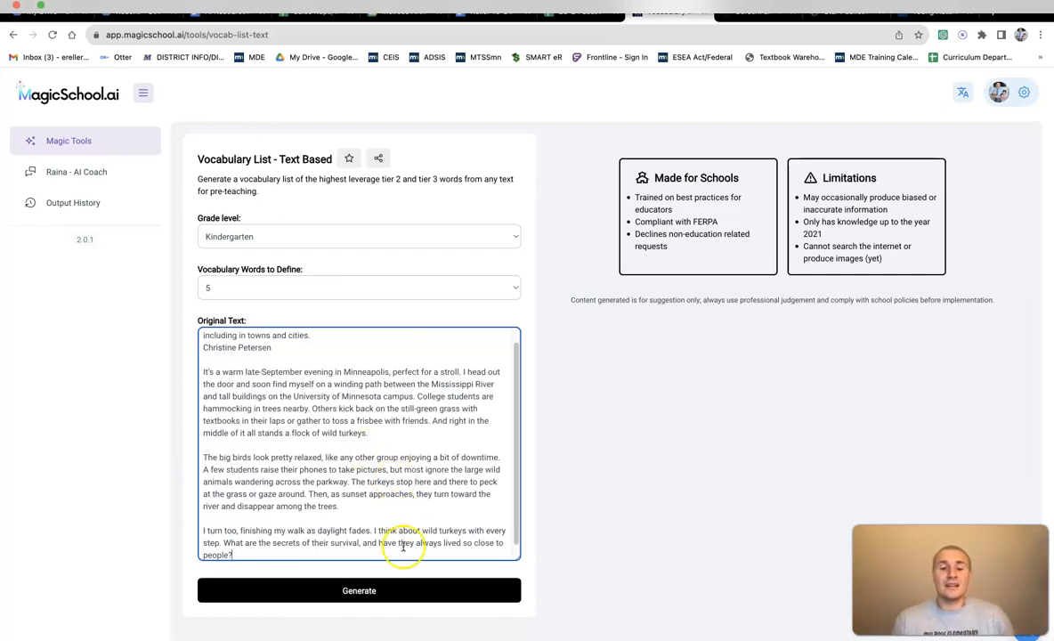
left_click(409, 590)
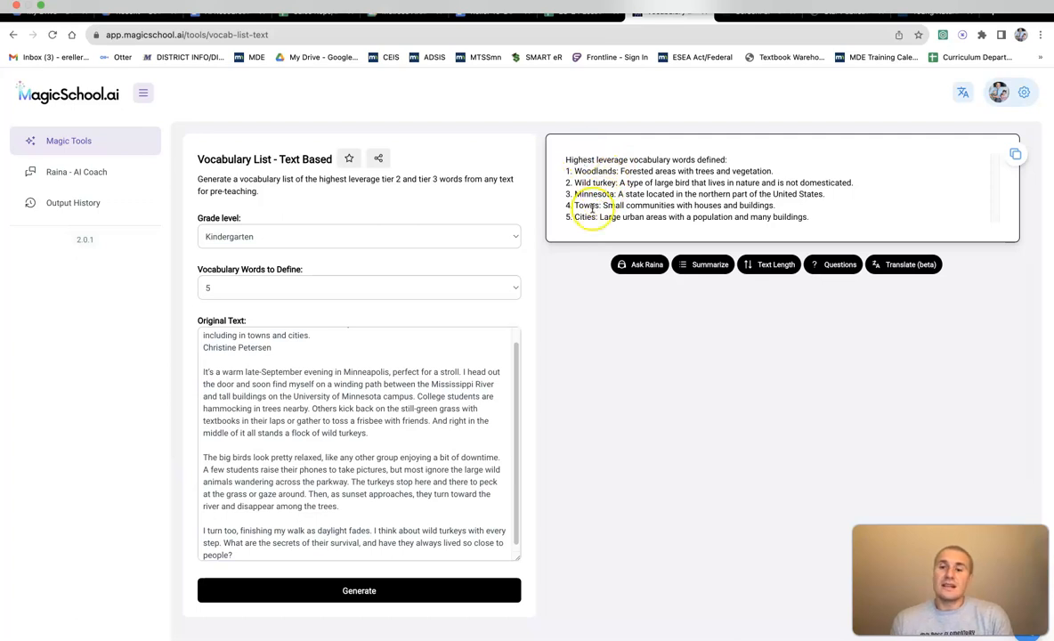
Set the number of vocabulary words to define to 10 and regenerate the list.
left_click(308, 288)
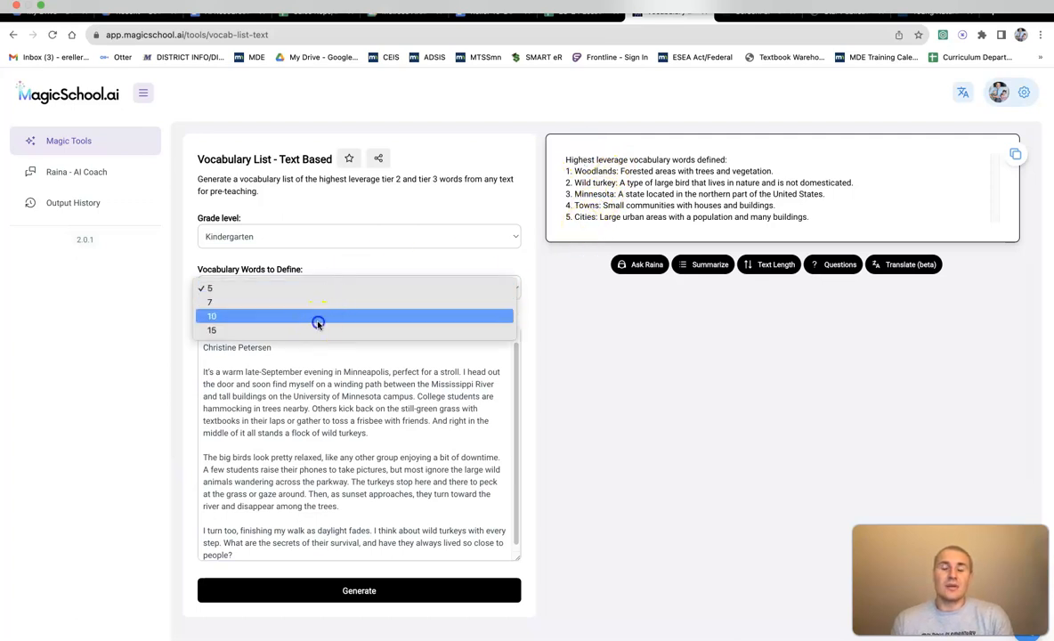
left_click(318, 316)
left_click(334, 588)
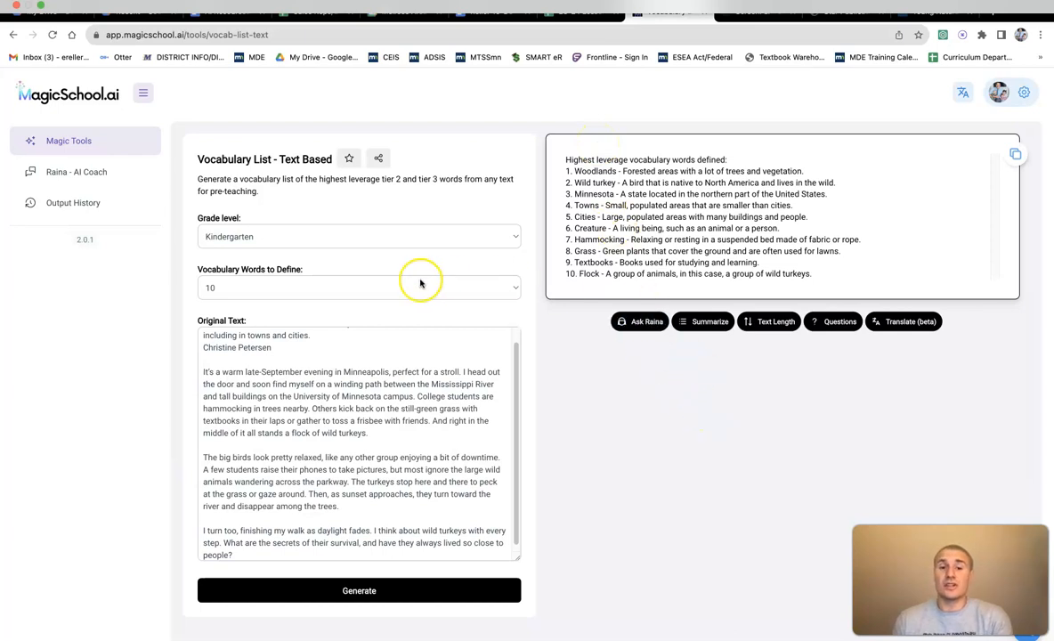
Return to the tool collection and open the Text Leveler Tool.
left_click(12, 33)
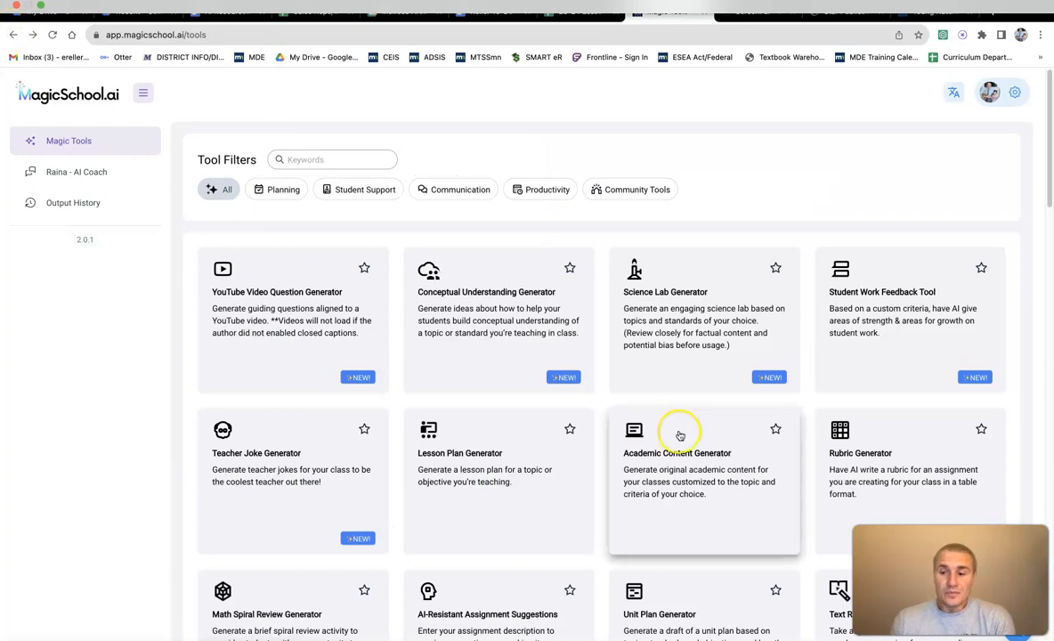
scroll(592, 331, "down", 4)
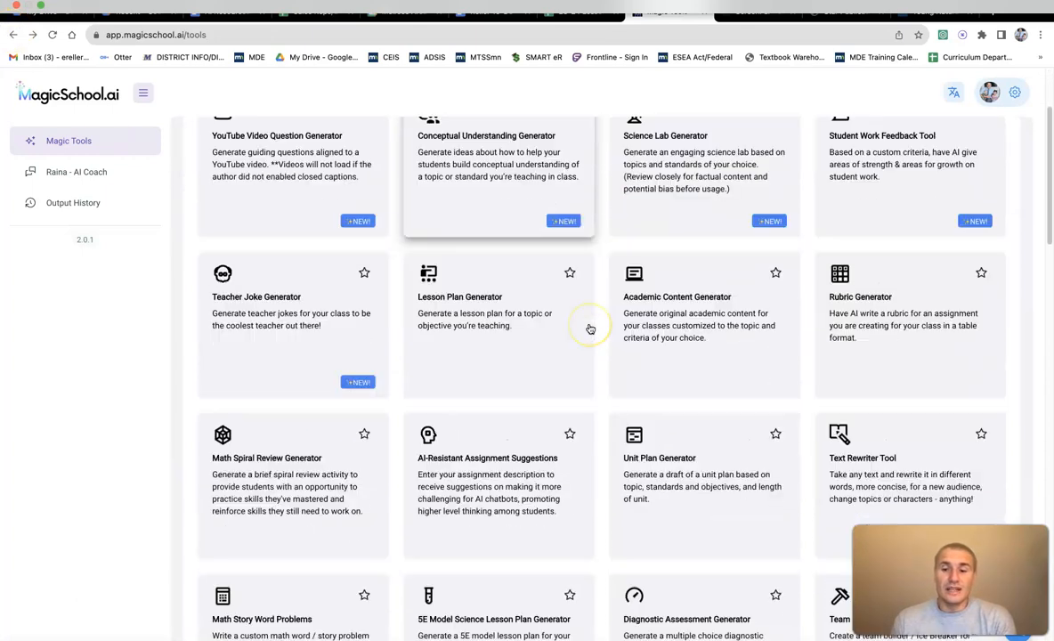
left_click(580, 293)
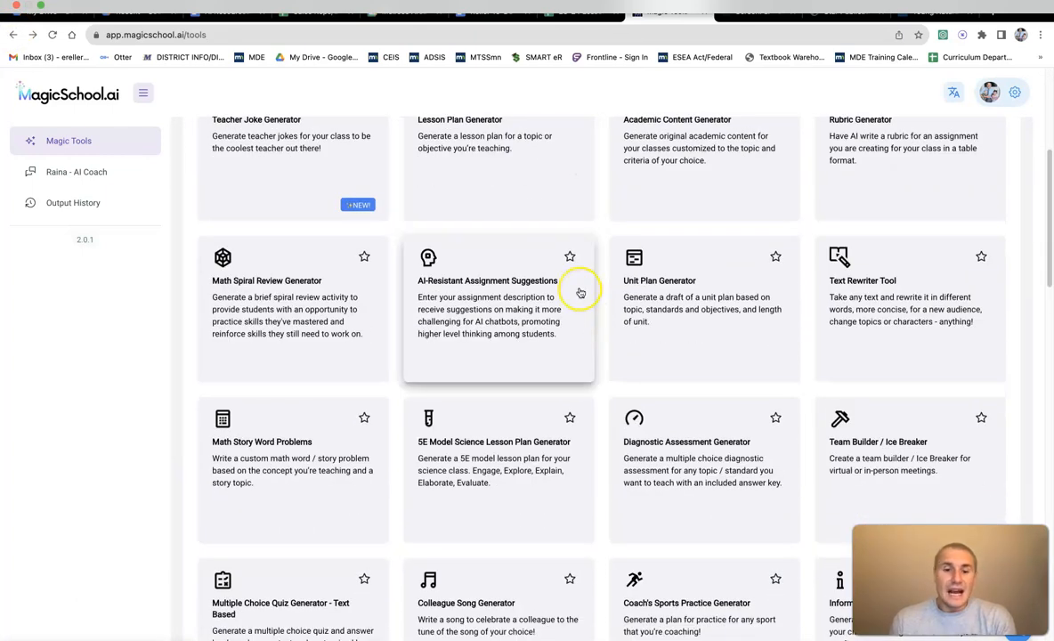
scroll(579, 293, "down", 2)
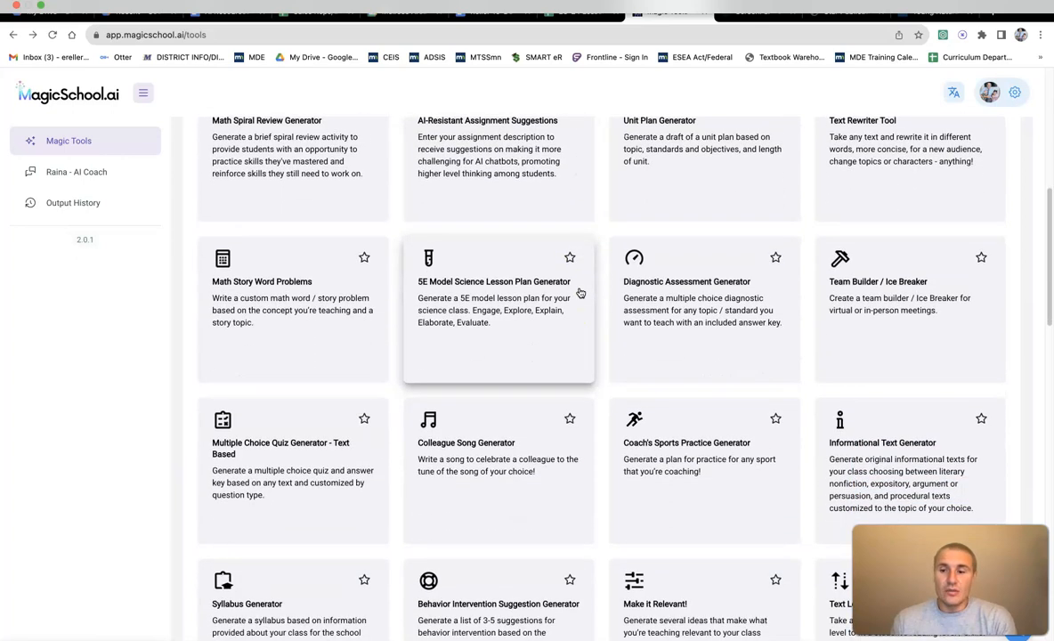
scroll(580, 293, "down", 3)
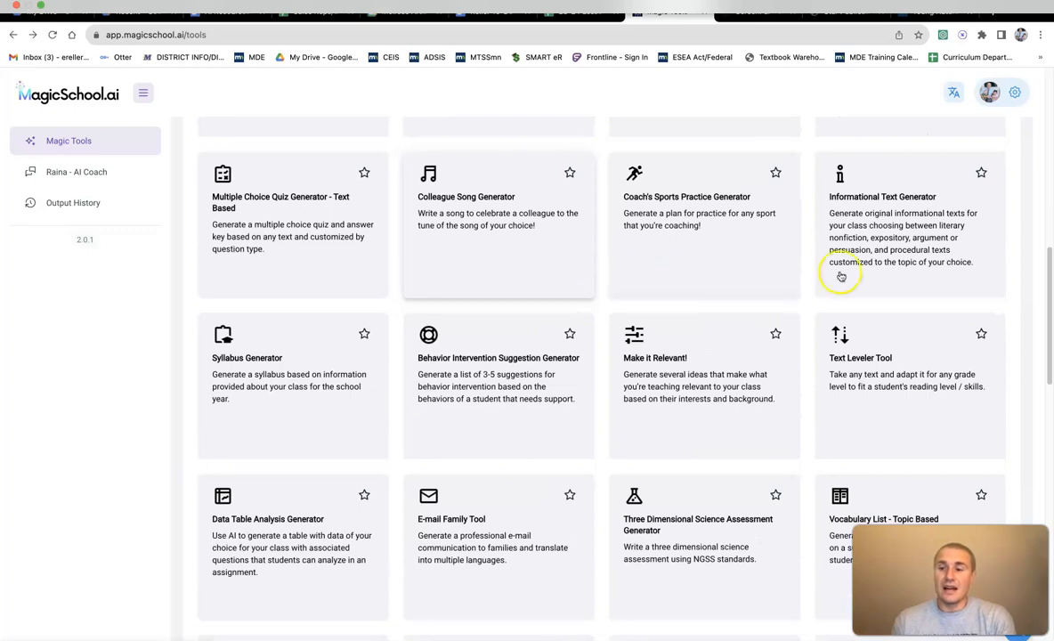
left_click(902, 351)
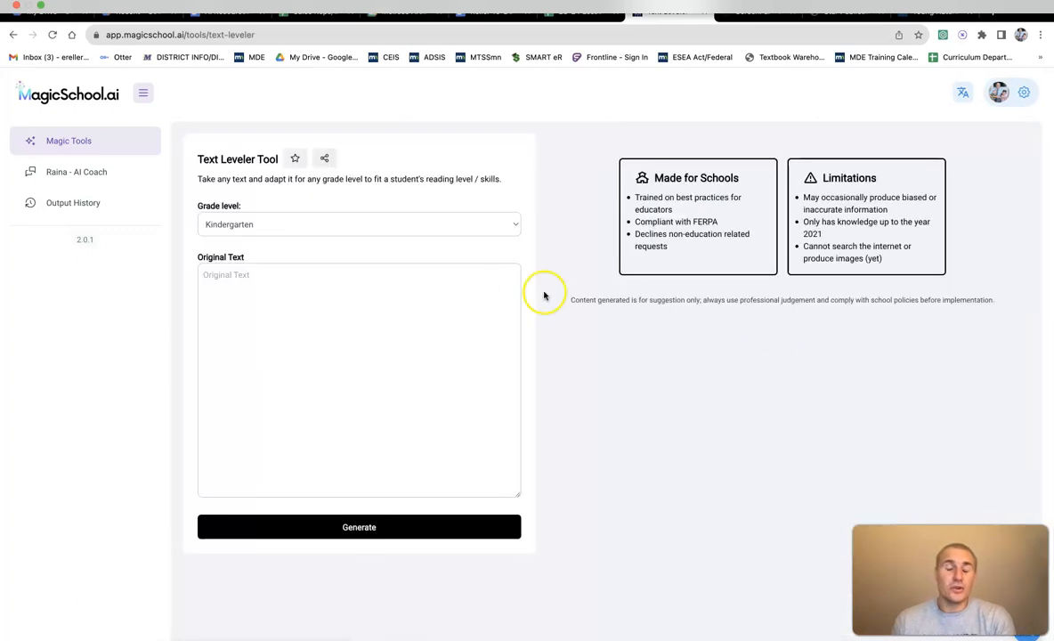
Set the grade level to 2nd grade, paste the wild turkey article as the original text, and generate the leveled version.
left_click(340, 219)
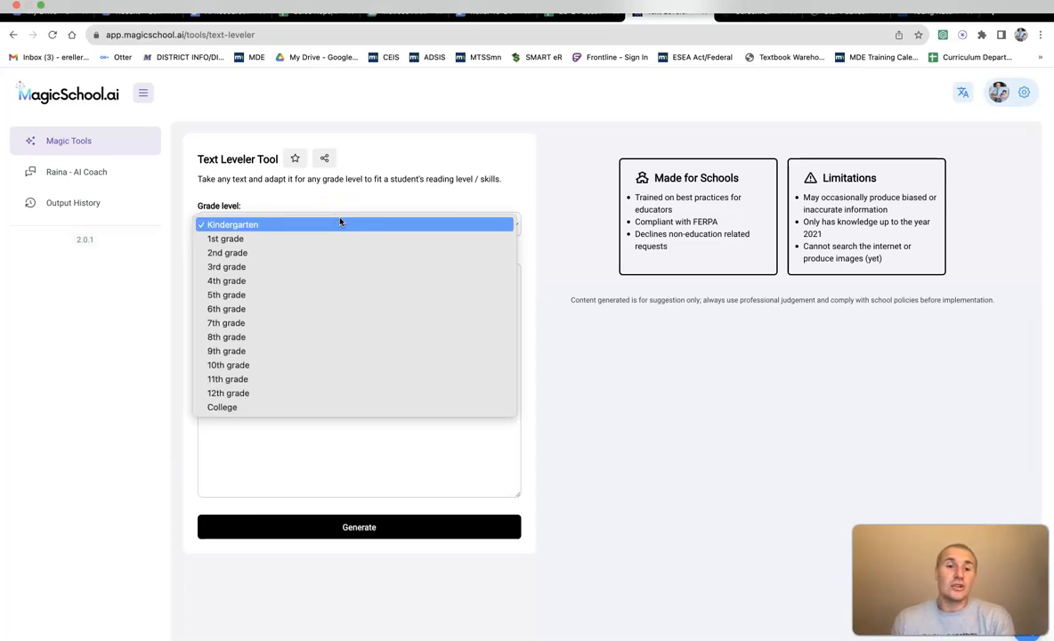
left_click(309, 253)
left_click(252, 290)
key("super+v")
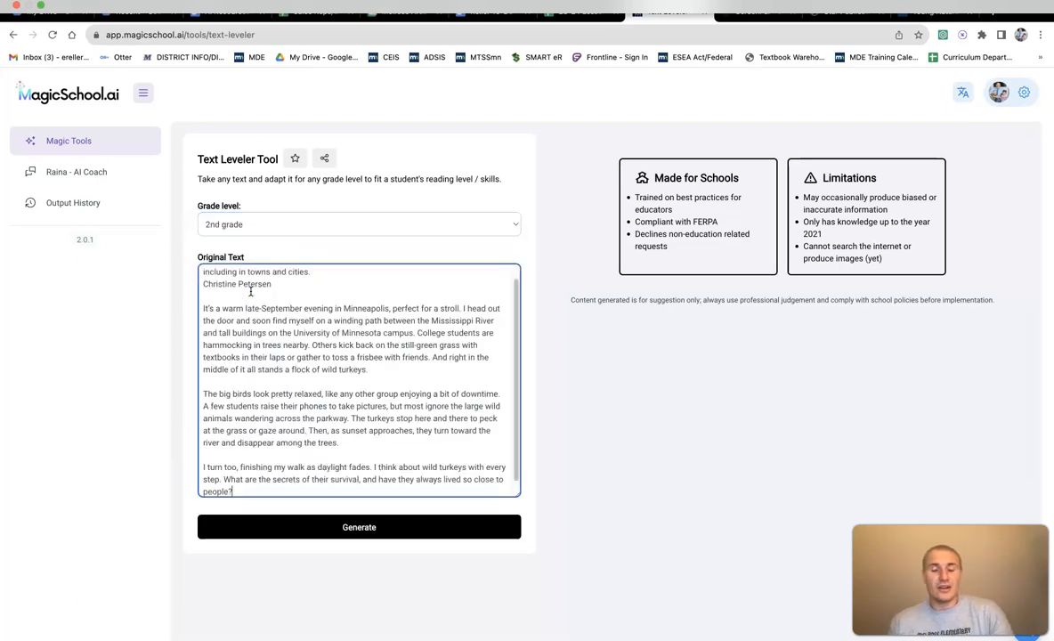
left_click(376, 526)
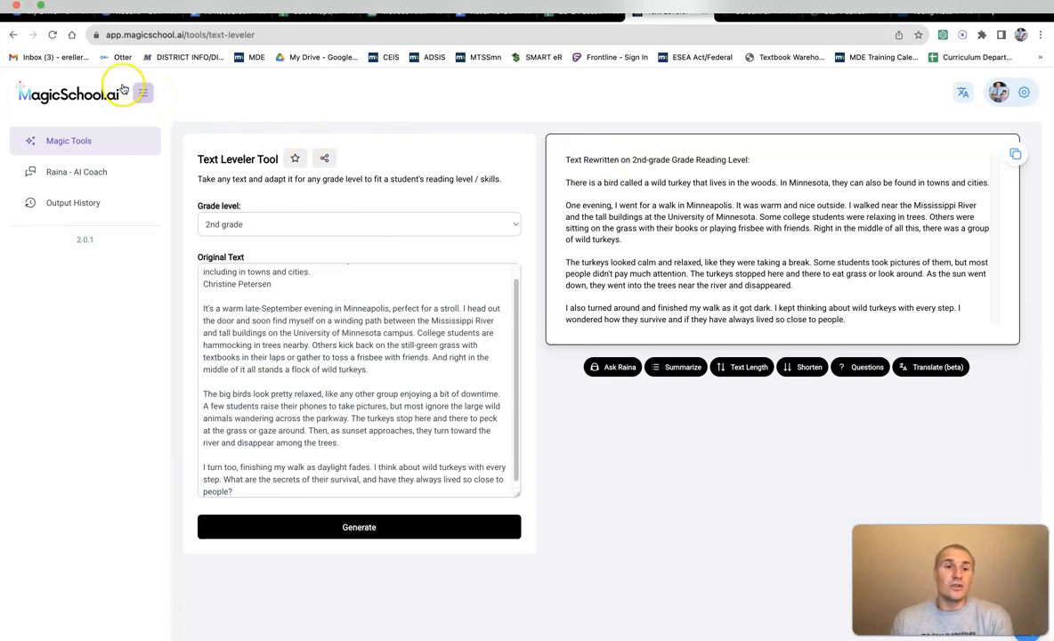
Return to the tool collection and open the Student Work Feedback Tool to review its assignment description and rubric category fields.
left_click(12, 35)
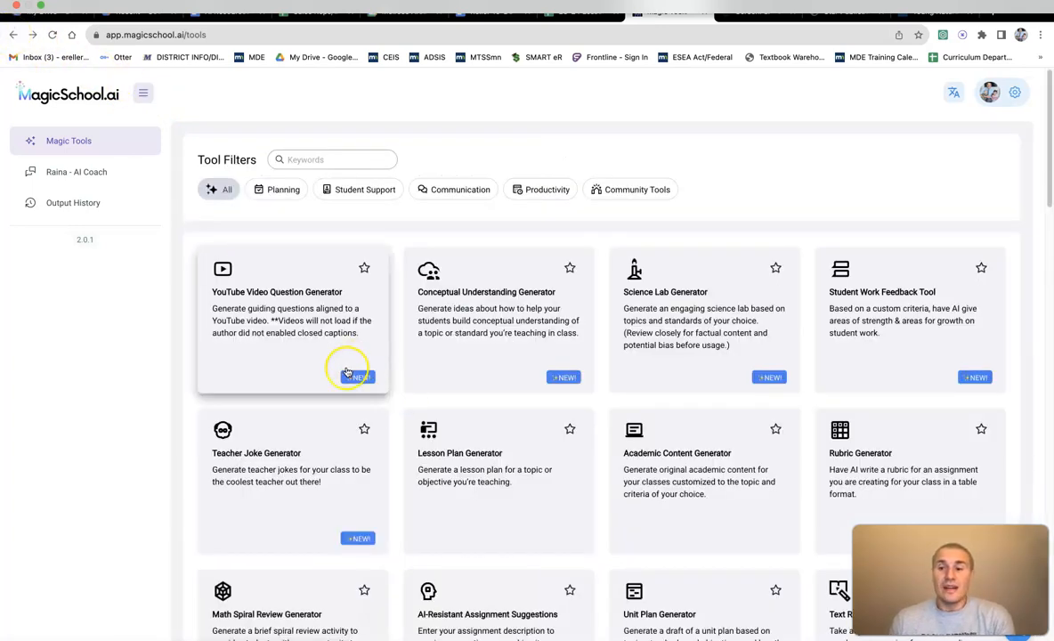
left_click(908, 317)
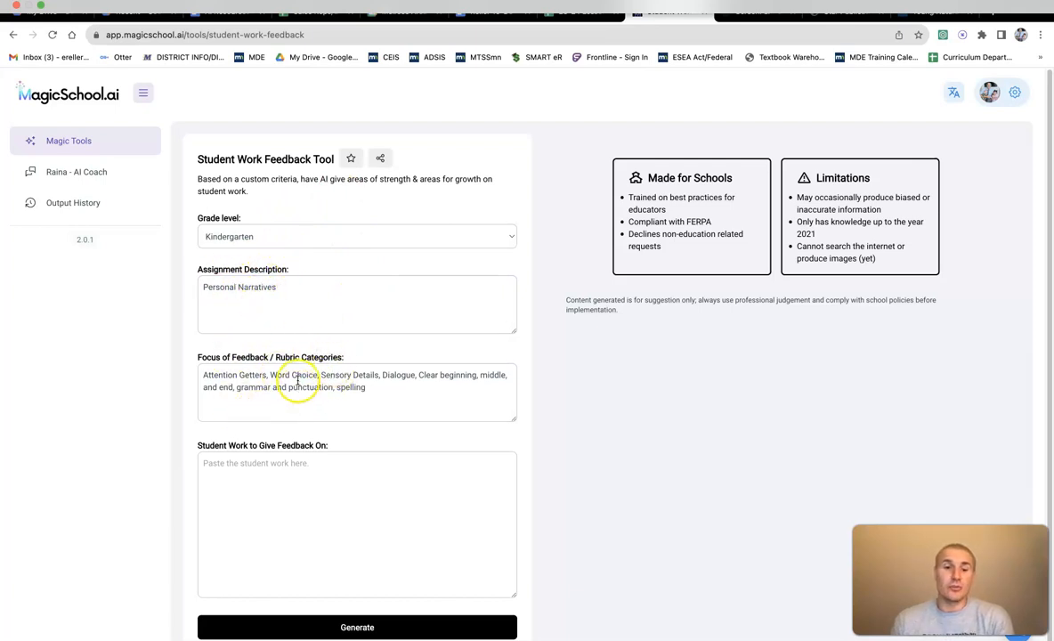
left_click(375, 387)
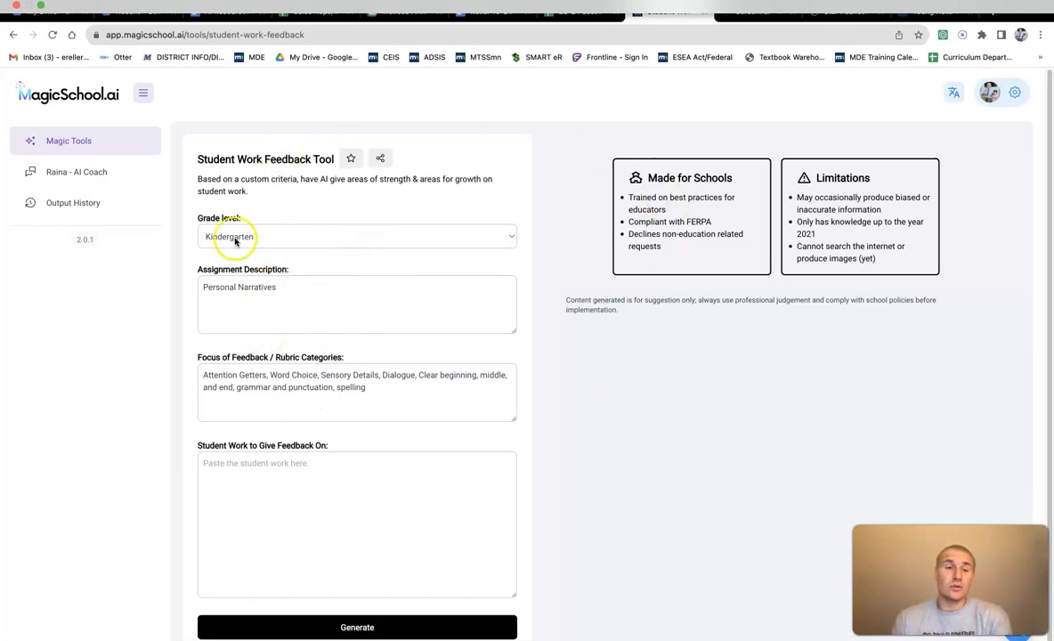
Go back to the tool collection and open AI-Resistant Assignment Suggestions to view its input fields.
left_click(12, 36)
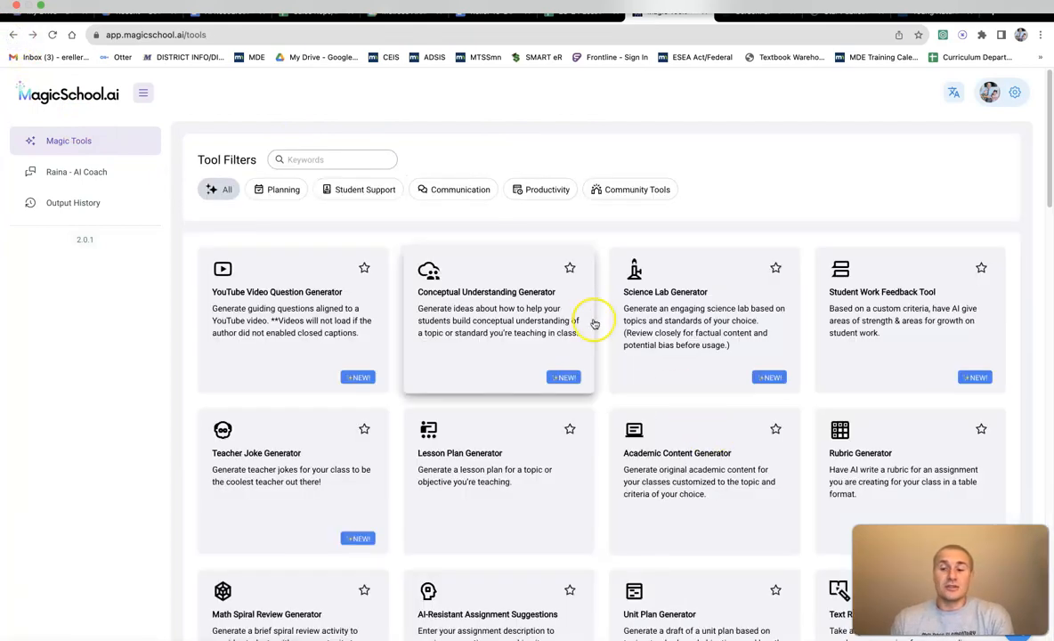
scroll(563, 273, "down", 1)
scroll(562, 273, "down", 5)
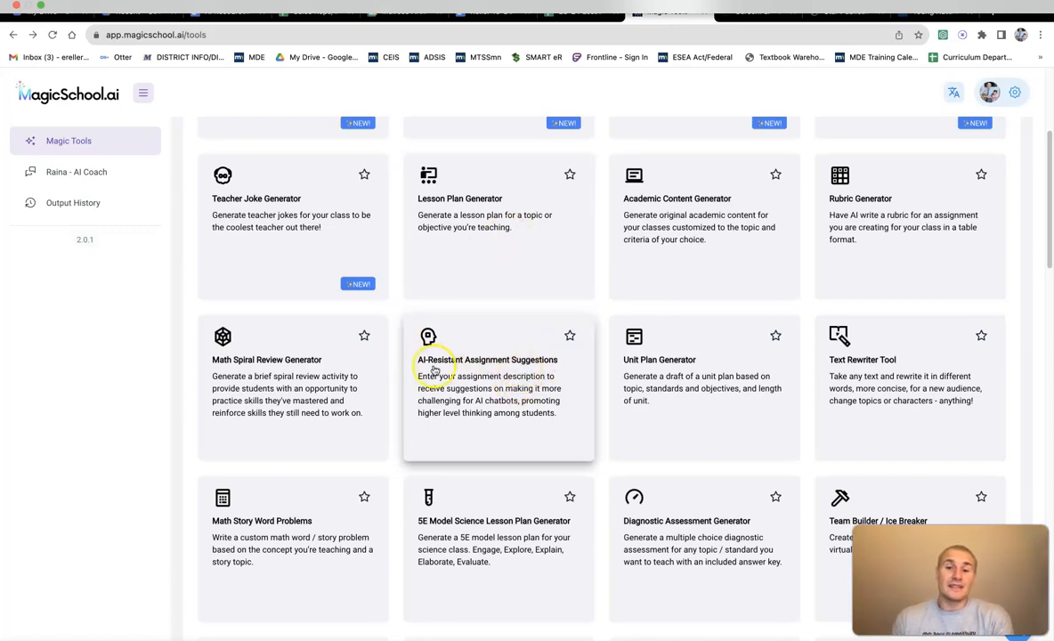
left_click(488, 372)
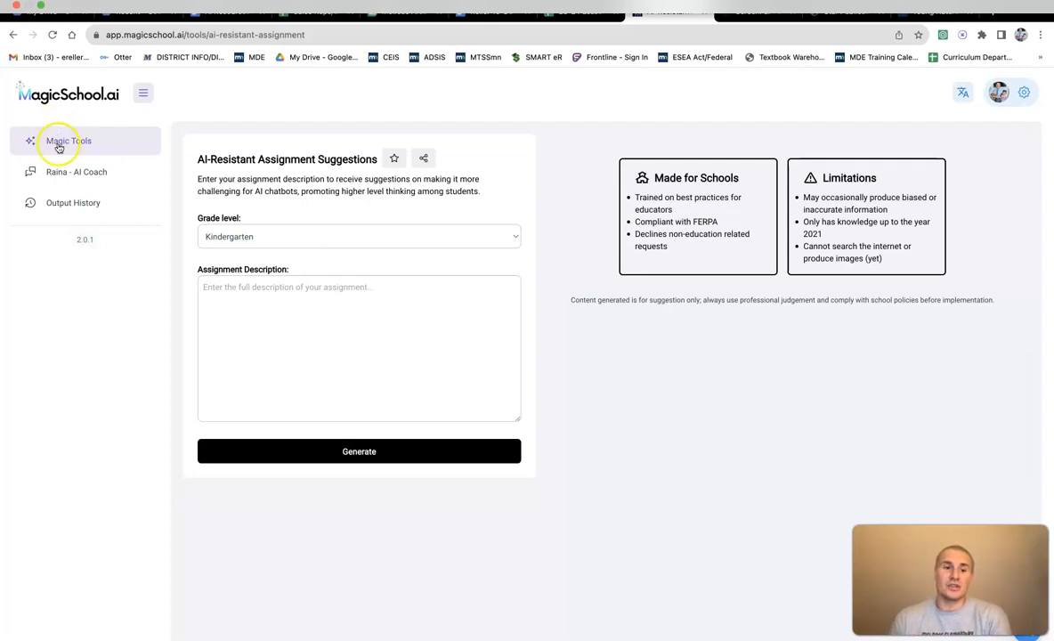
Go back to the tool collection and open the Teacher Joke Generator.
left_click(12, 38)
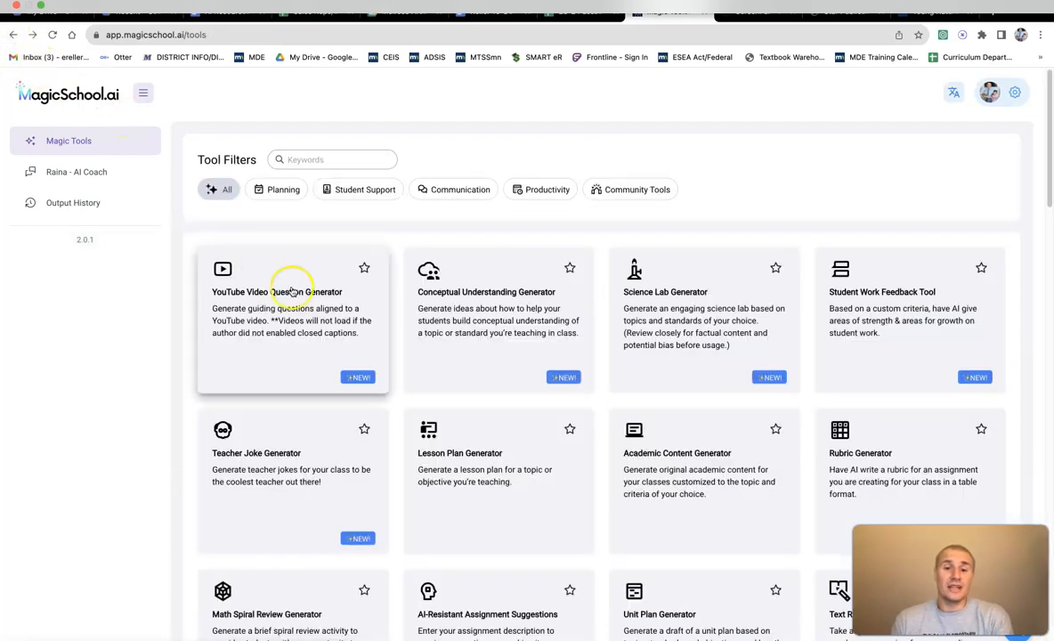
scroll(294, 292, "down", 1)
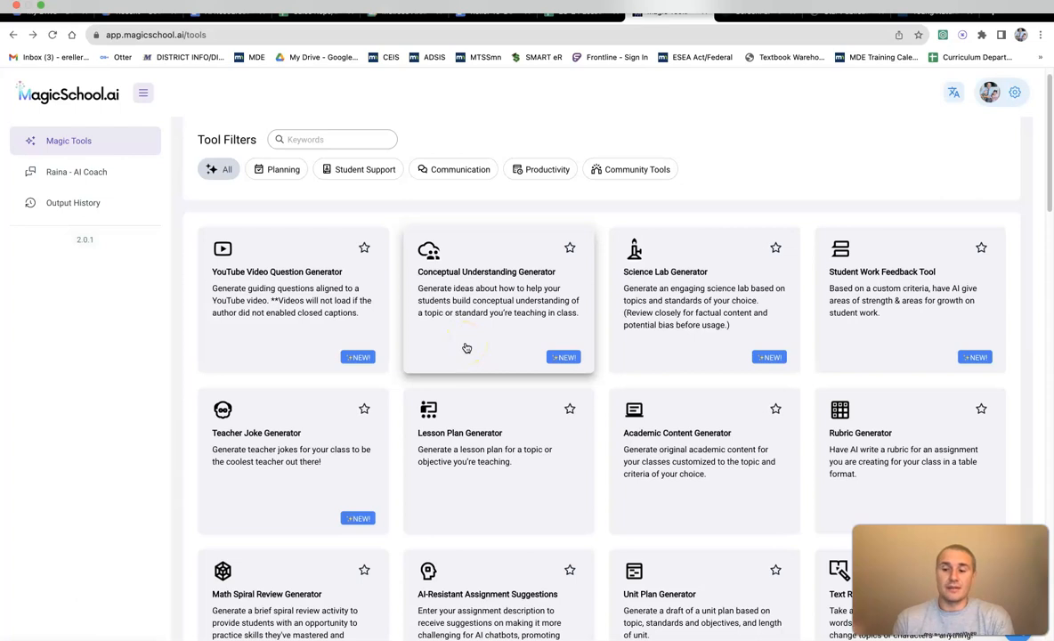
left_click(502, 300)
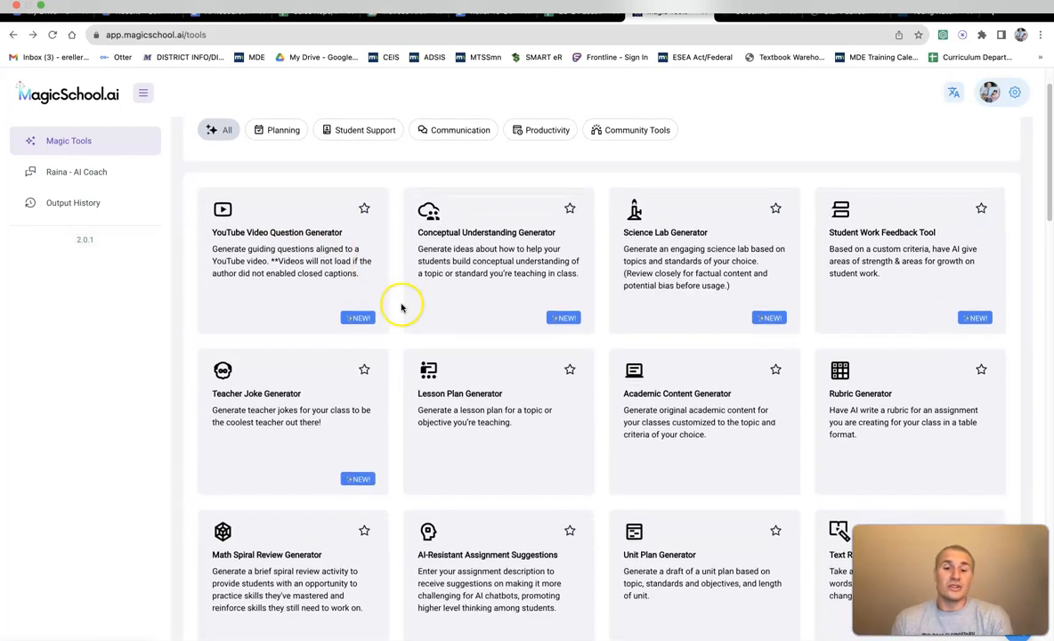
scroll(399, 303, "down", 3)
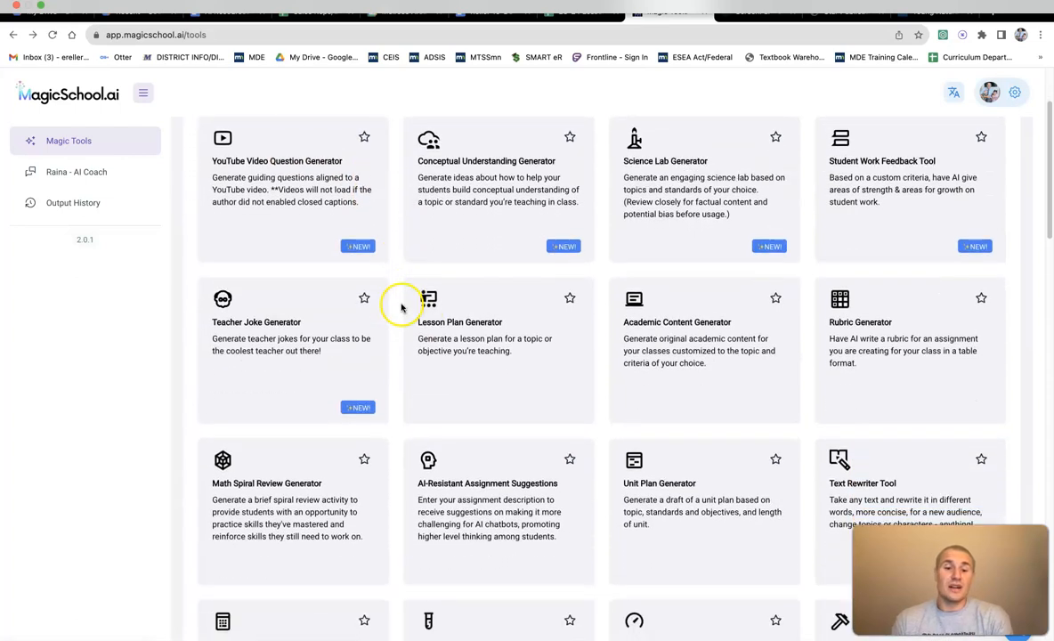
left_click(313, 356)
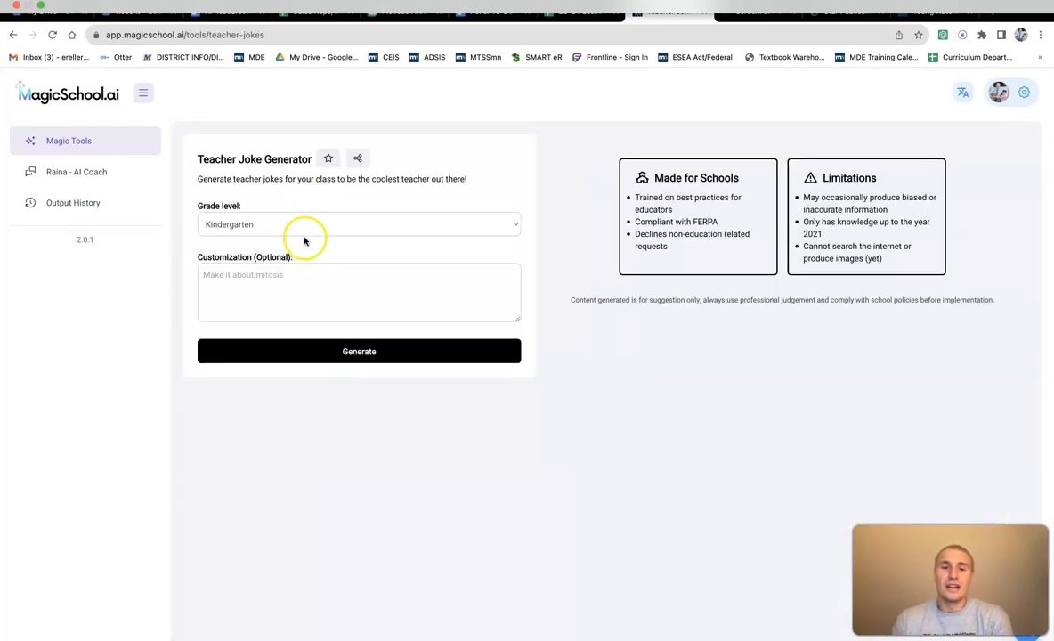
Set the joke grade level to 8th grade and generate the teacher jokes without any customization.
left_click(306, 229)
left_click(289, 336)
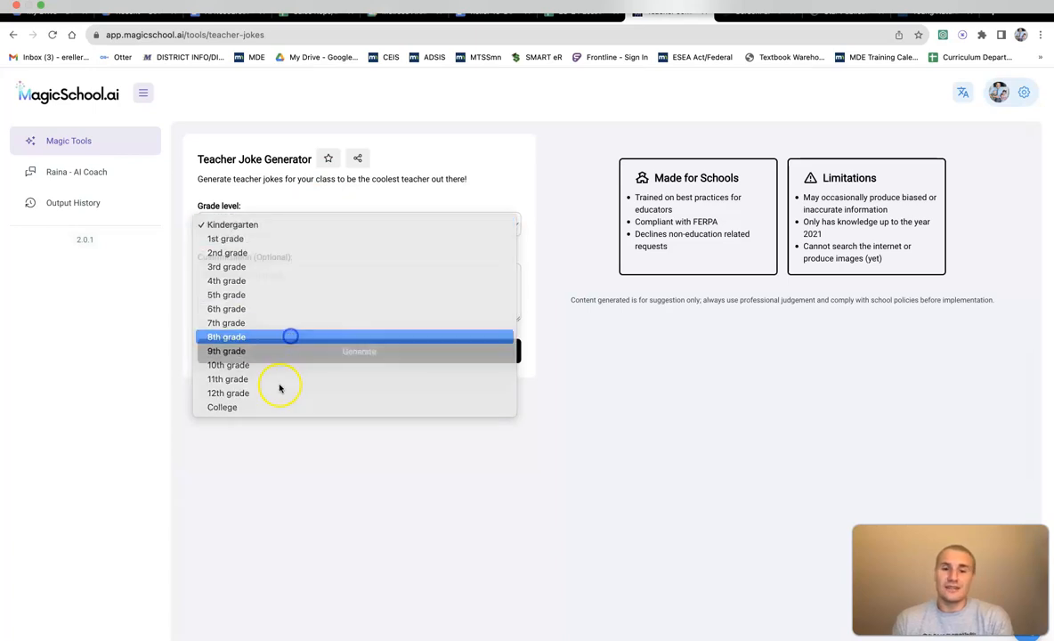
left_click(328, 362)
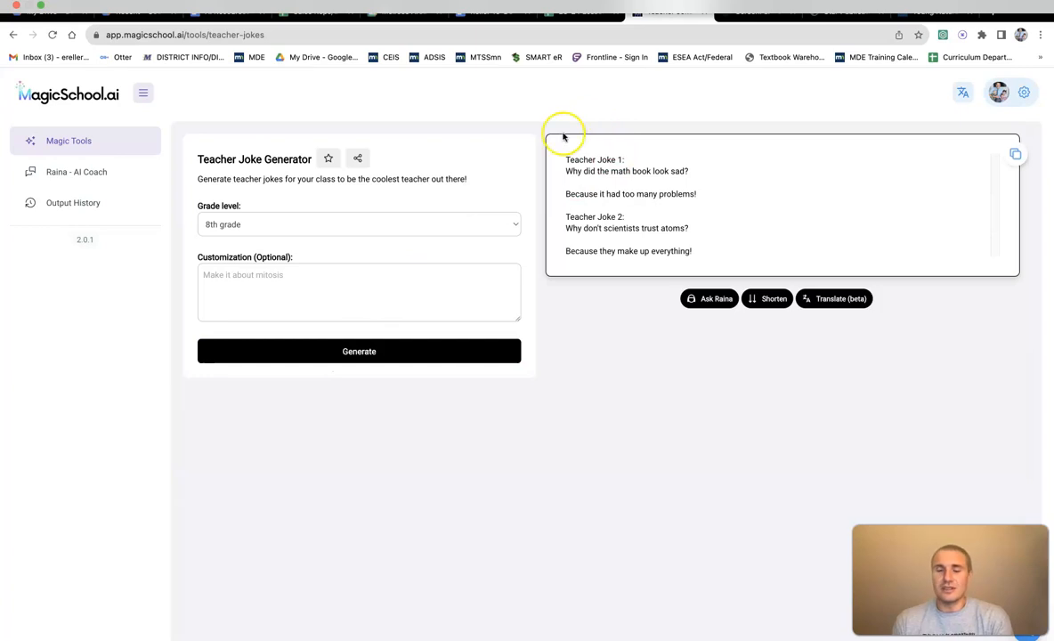
Return to the tool collection and look through the generators around the Lesson Plan Generator.
left_click(16, 35)
scroll(494, 258, "down", 1)
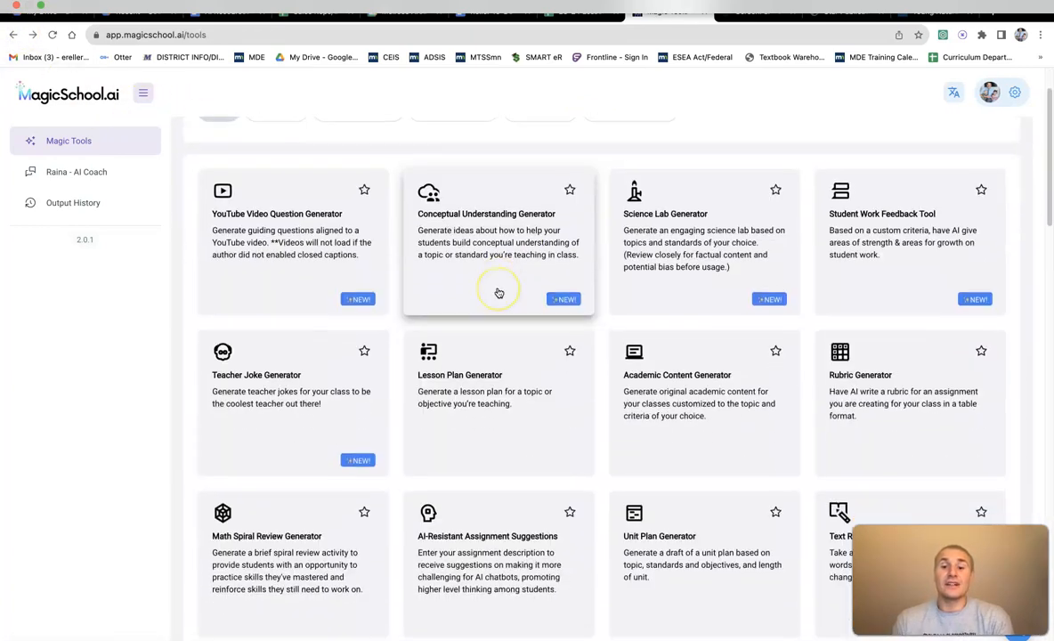
scroll(499, 293, "down", 2)
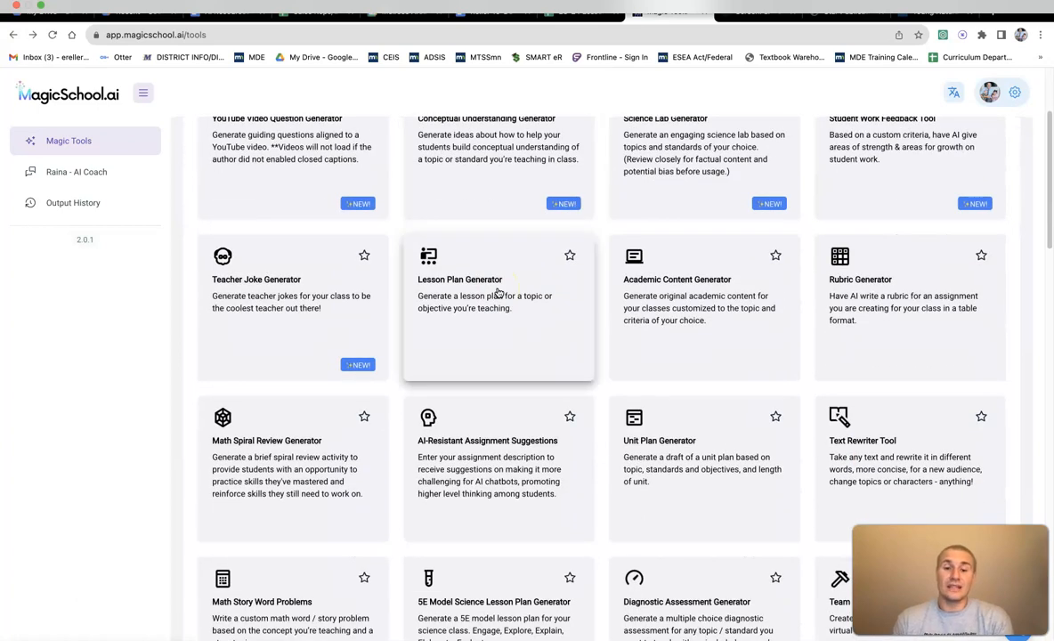
scroll(498, 293, "down", 2)
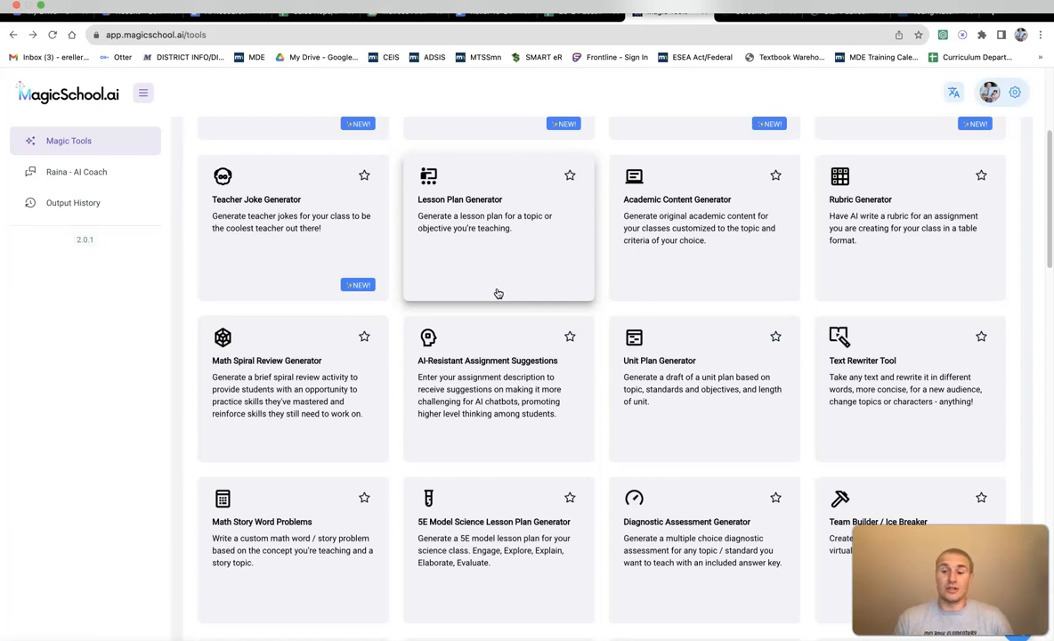
left_click(495, 296)
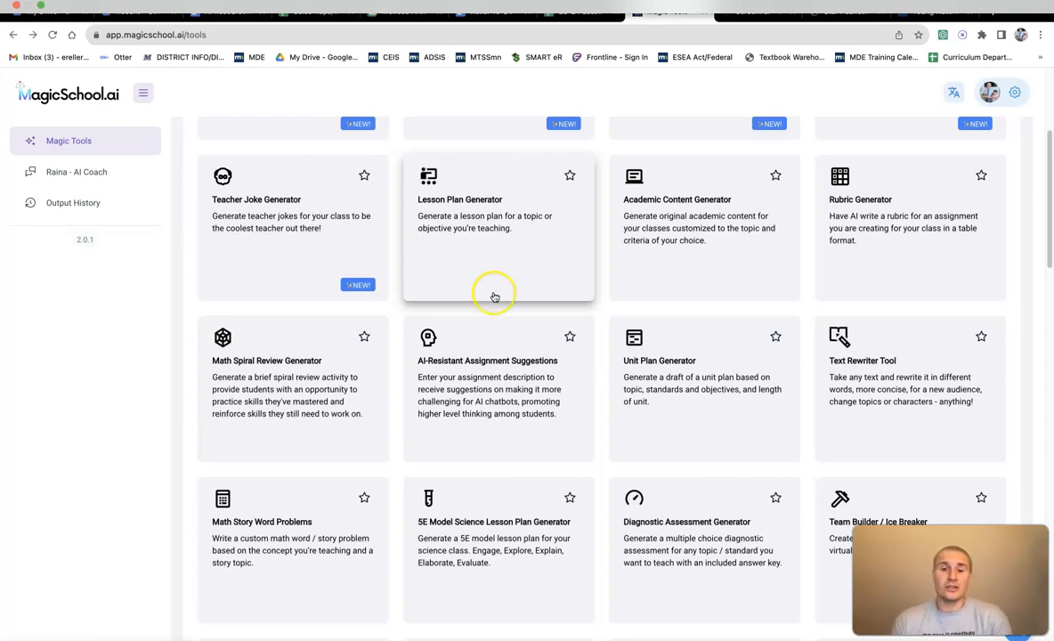